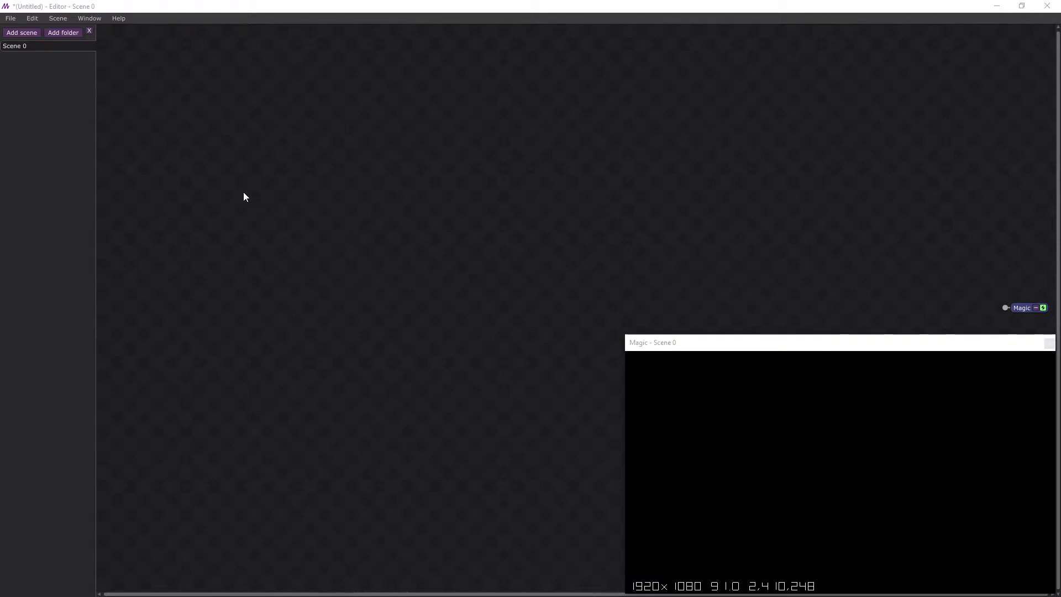
# - Add a 4-sided Polygon node feeding the Magic output and move it up-left
pyautogui.rightClick(177, 165)
pyautogui.moveTo(196, 173)
pyautogui.moveTo(256, 201)
pyautogui.moveTo(280, 188)
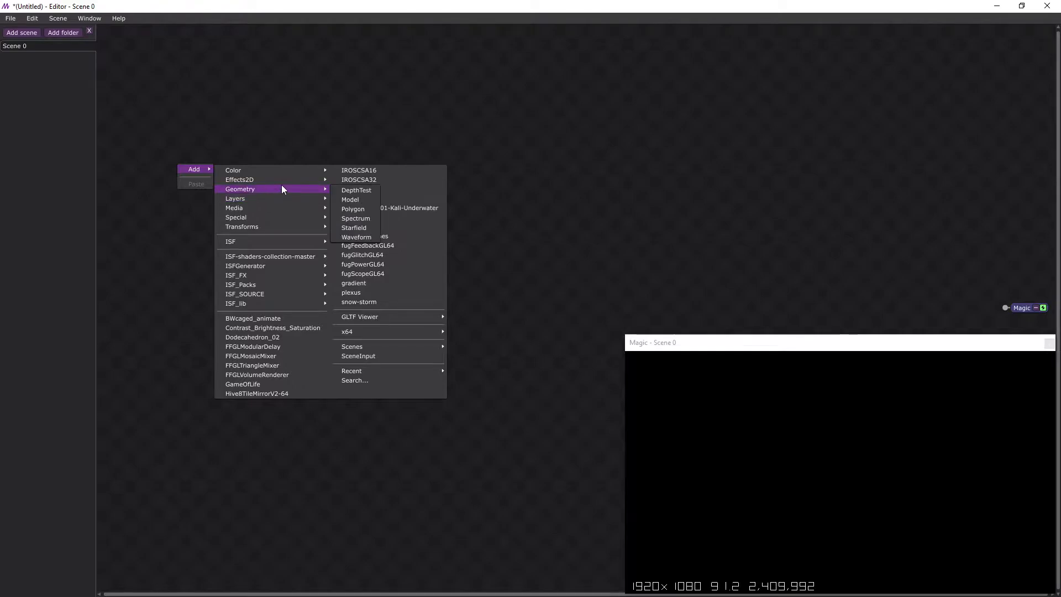
pyautogui.click(353, 210)
pyautogui.moveTo(225, 169); pyautogui.dragTo(175, 158)
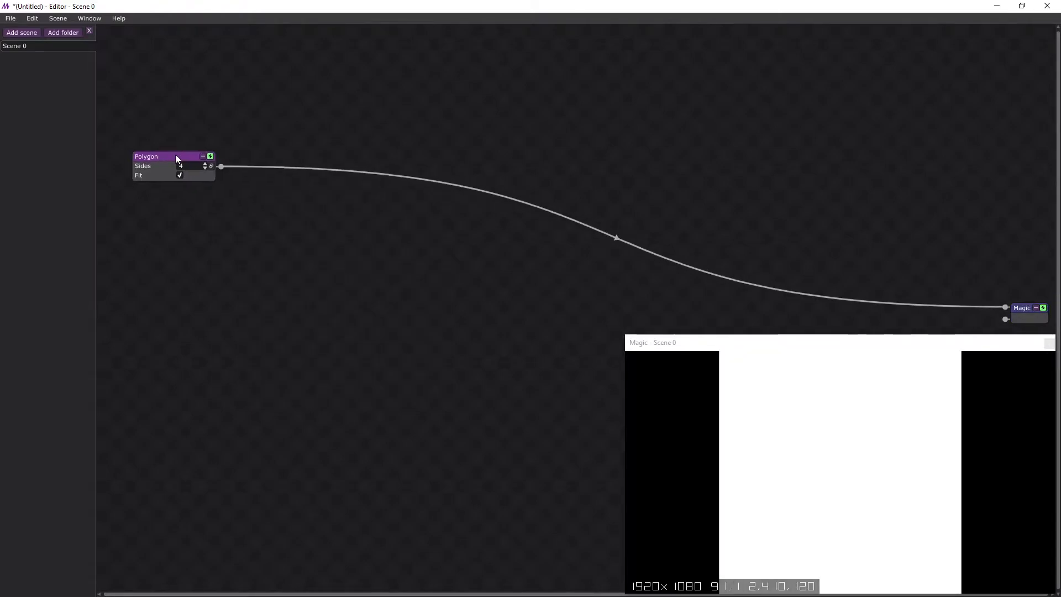
# - Insert a Scale node between Polygon and Magic with X For All set to 0.2
pyautogui.rightClick(241, 166)
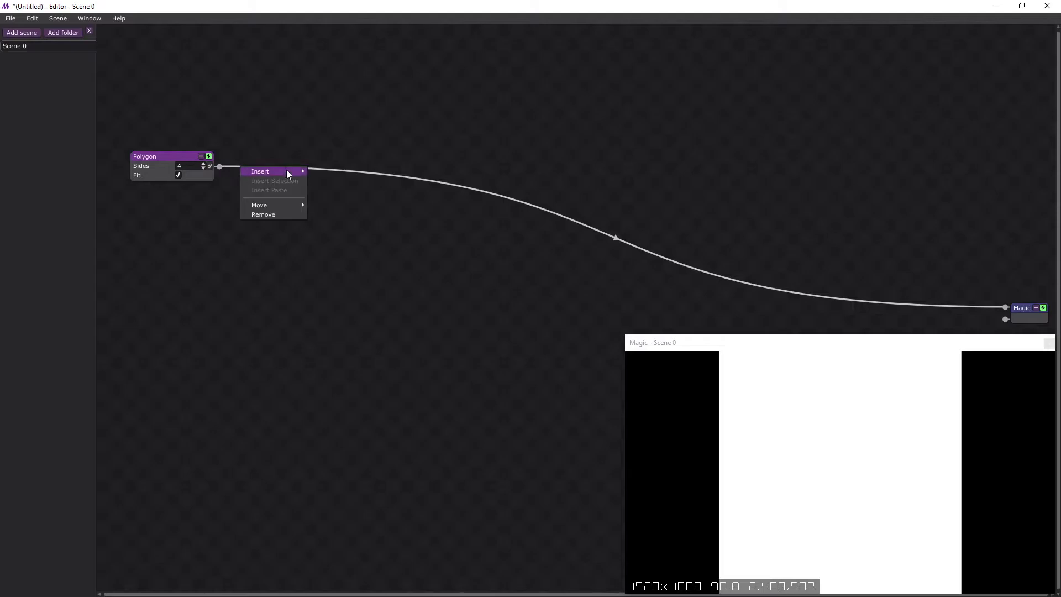
pyautogui.moveTo(289, 173)
pyautogui.moveTo(383, 227)
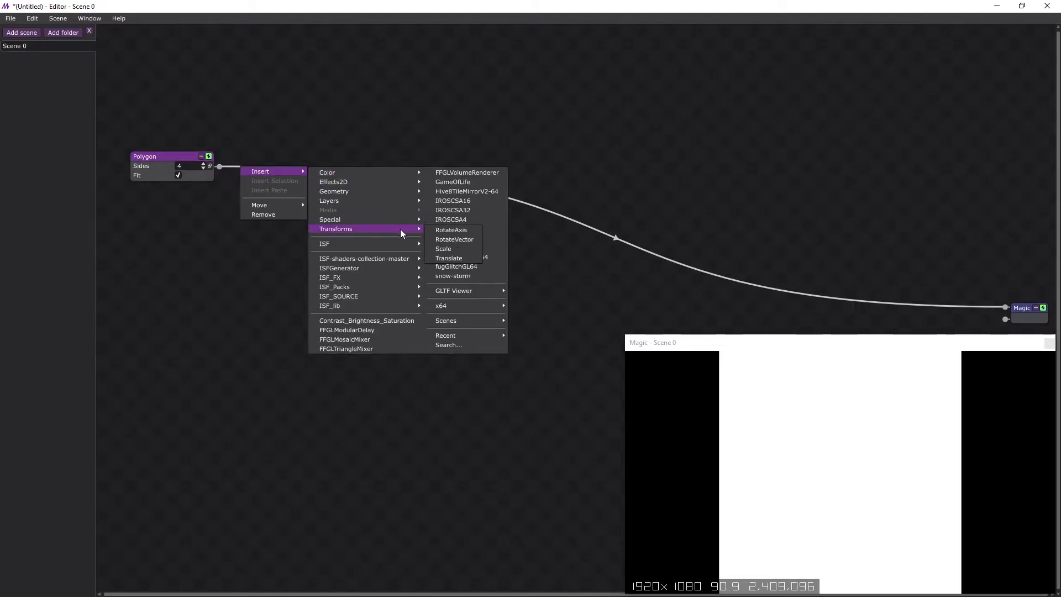
pyautogui.click(447, 250)
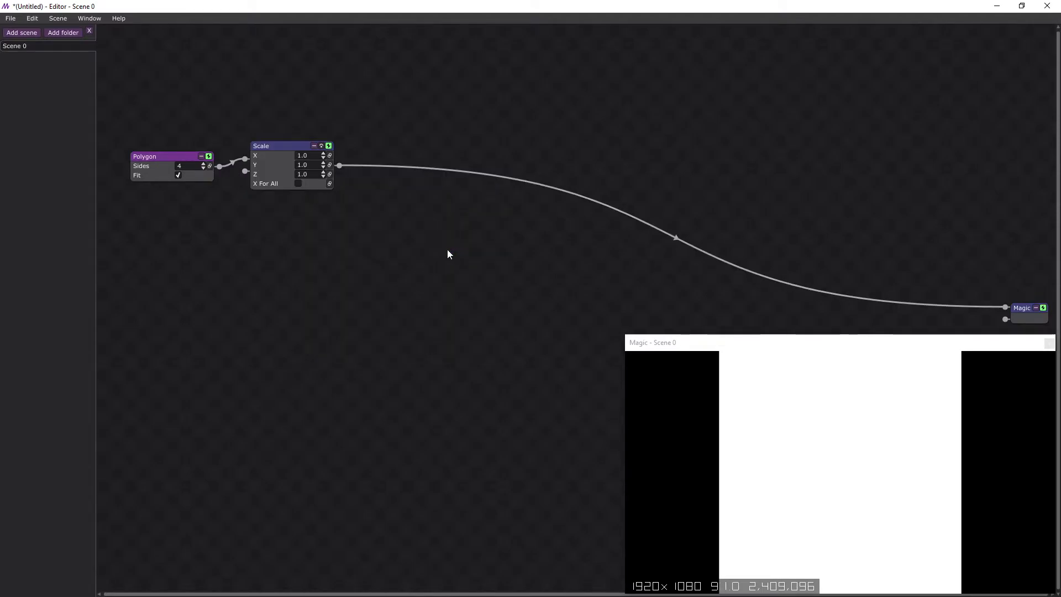
pyautogui.click(297, 183)
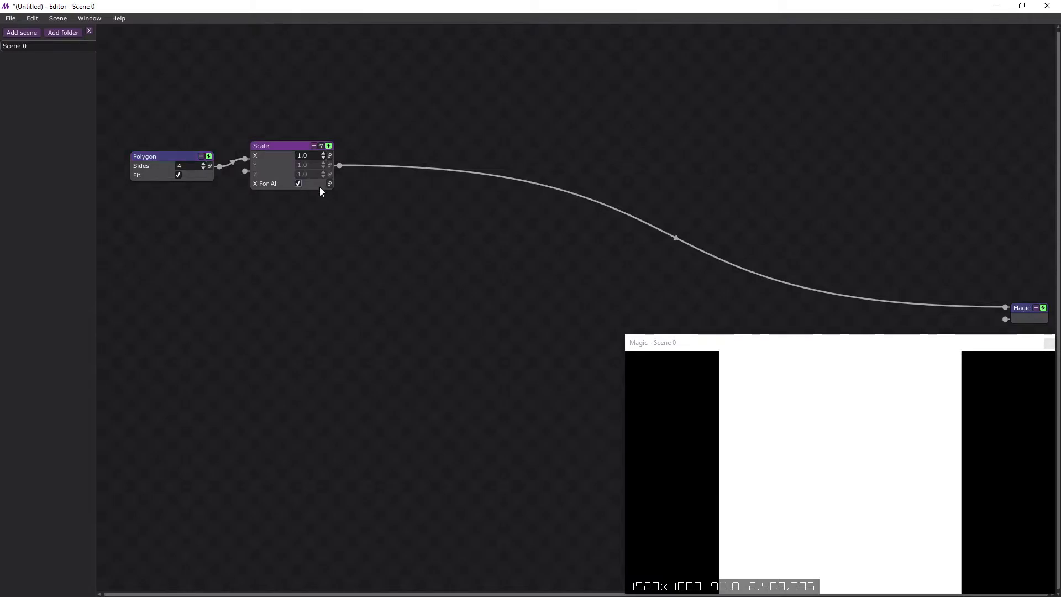
pyautogui.click(324, 158)
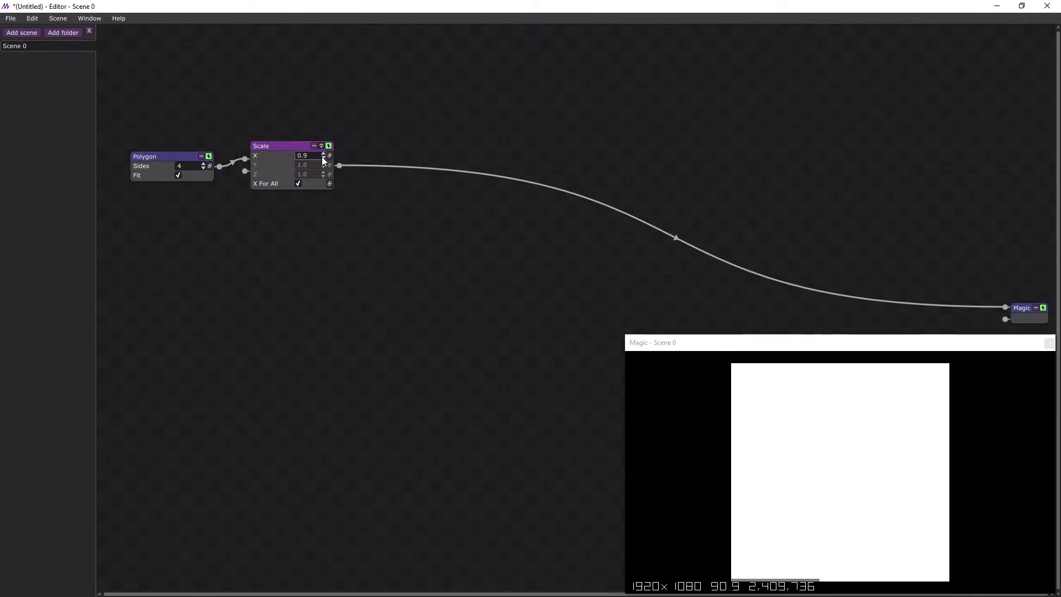
pyautogui.click(324, 158)
pyautogui.click(323, 158)
pyautogui.click(324, 158)
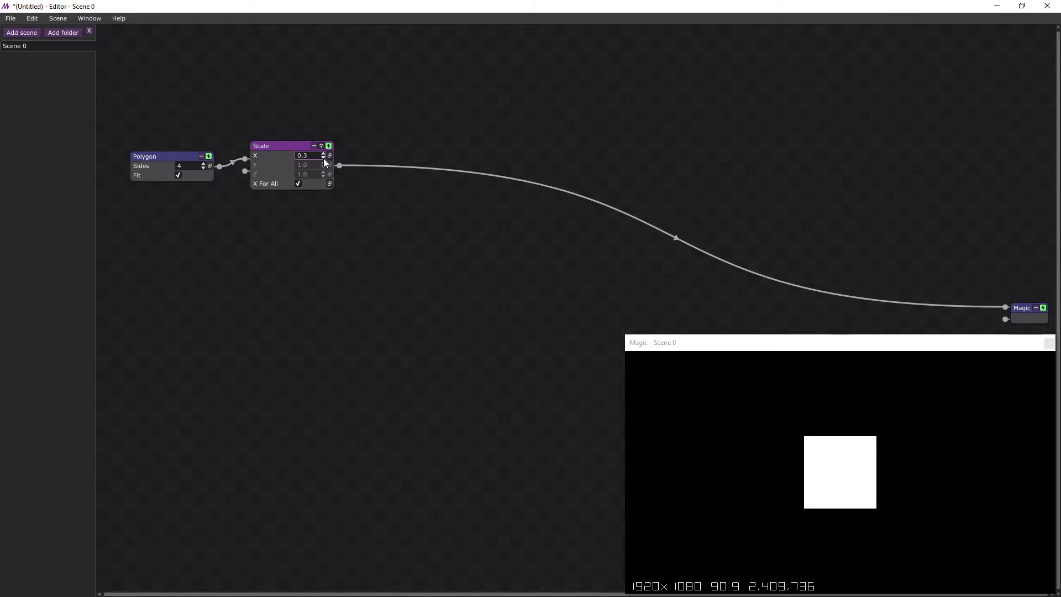
pyautogui.click(323, 158)
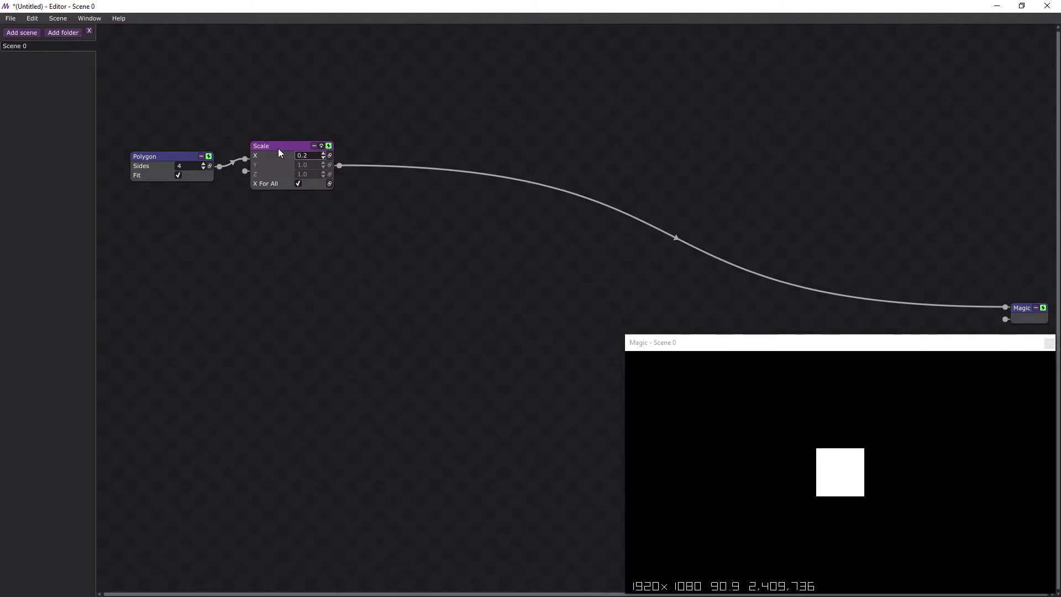
pyautogui.moveTo(280, 147); pyautogui.dragTo(283, 156)
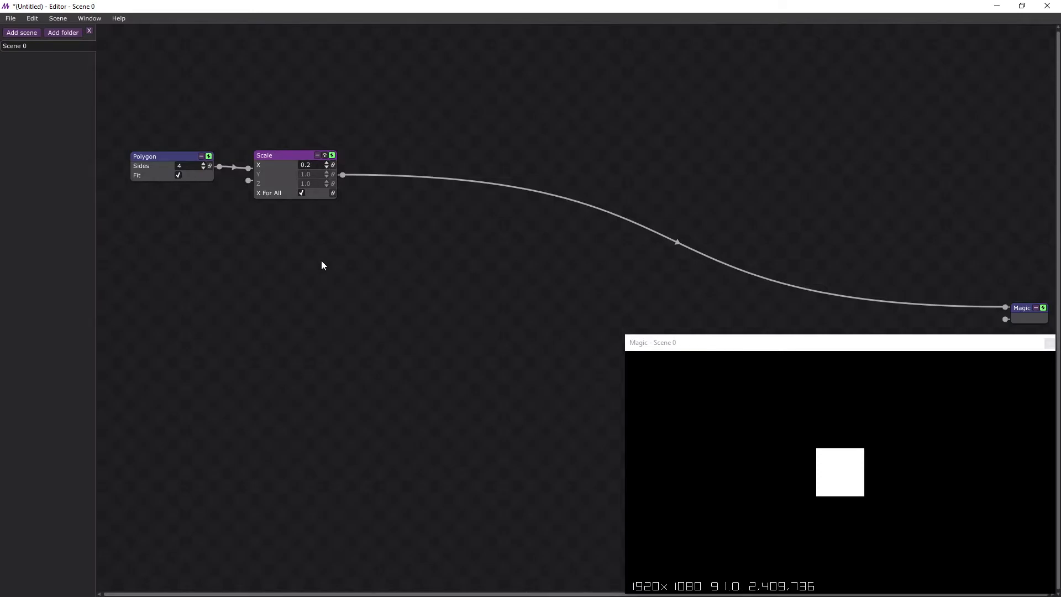
# - Insert an Iterator node after Scale with Iterations set to 7
pyautogui.rightClick(492, 181)
pyautogui.moveTo(524, 186)
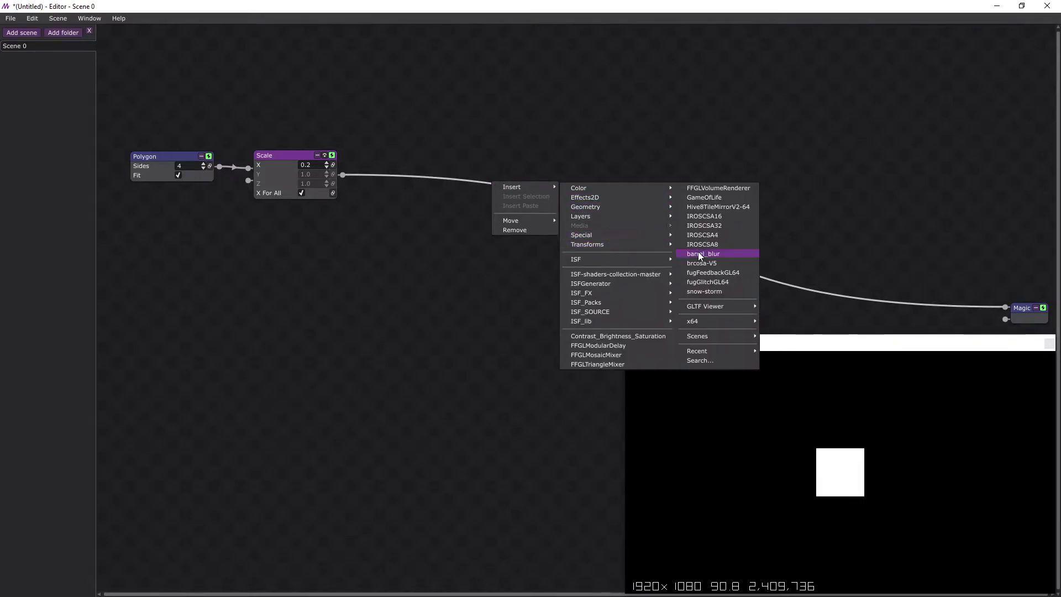
pyautogui.moveTo(645, 234)
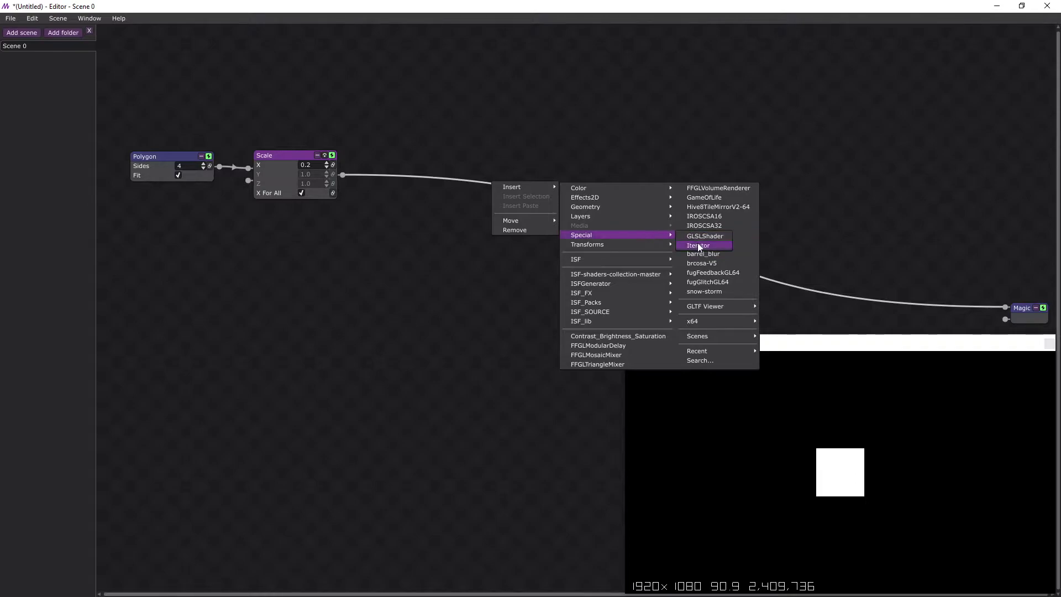
pyautogui.click(698, 245)
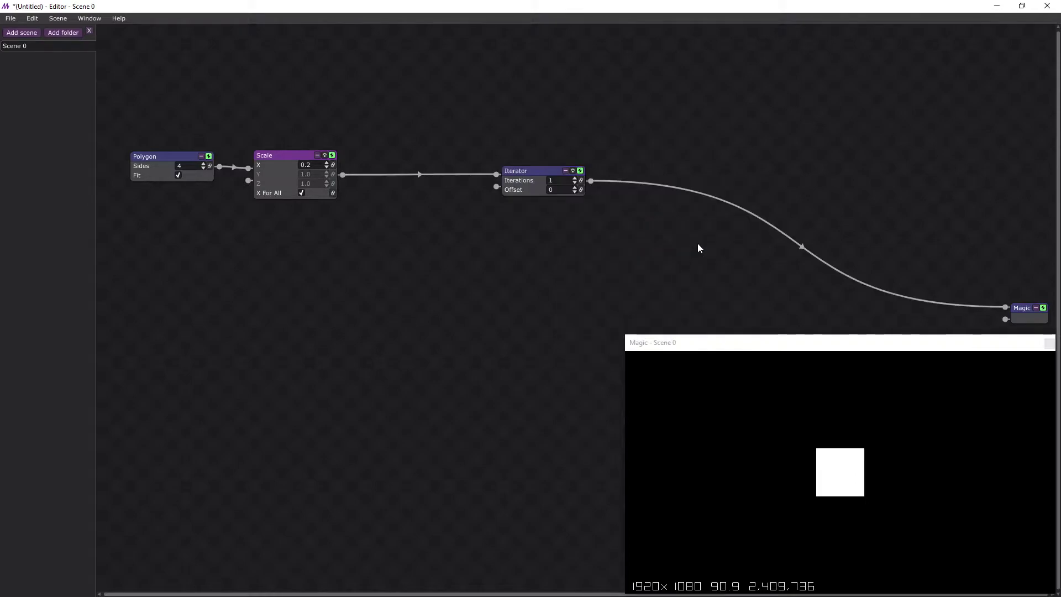
pyautogui.click(557, 183)
pyautogui.write('7')
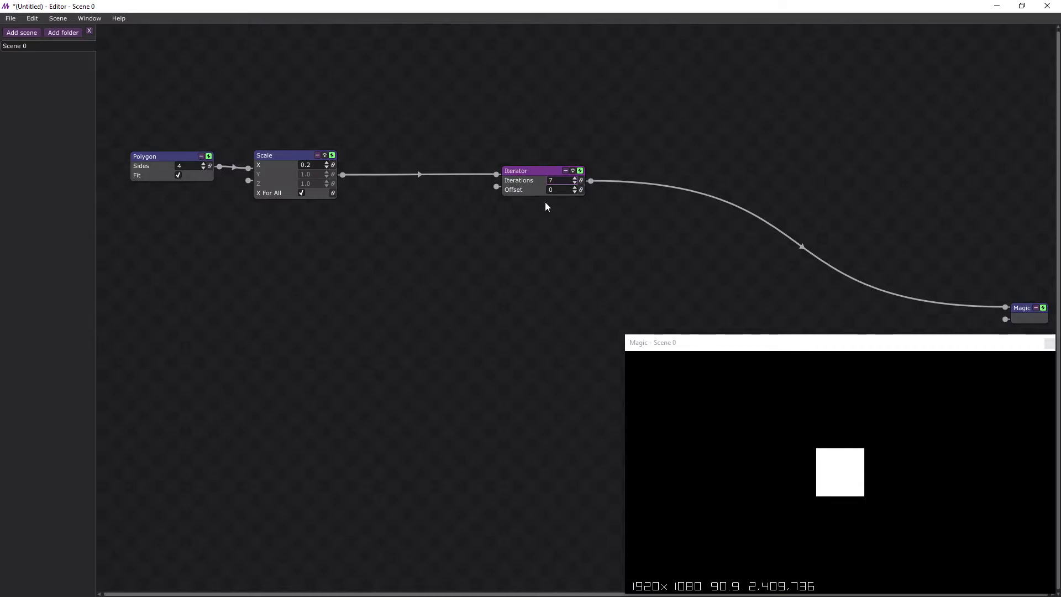
pyautogui.moveTo(533, 169); pyautogui.dragTo(661, 171)
# - Insert a Translate node before the Iterator with X linked to Internals Iteration #
pyautogui.rightClick(371, 172)
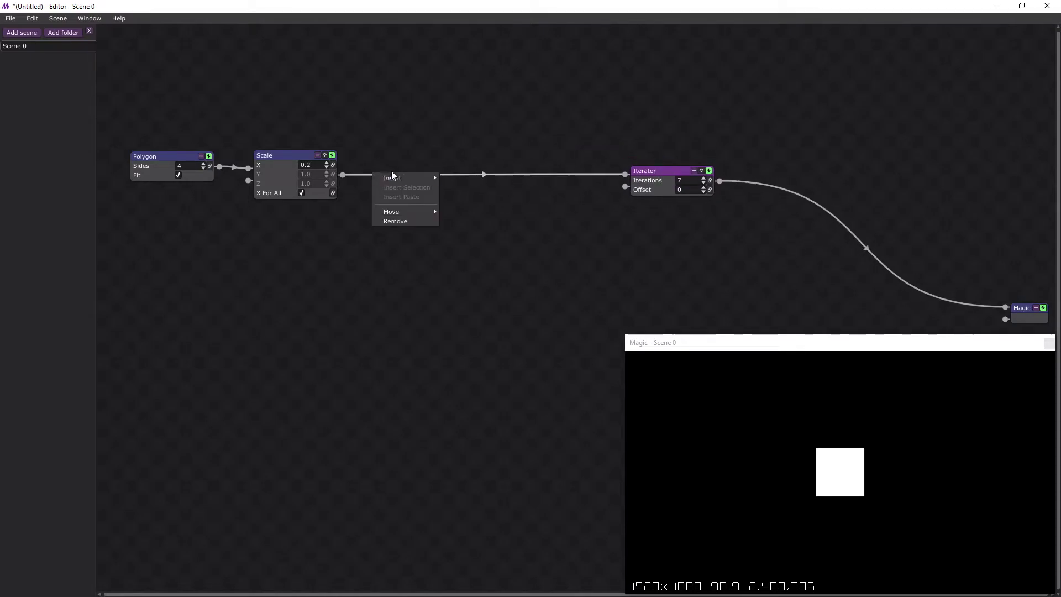
pyautogui.moveTo(413, 180)
pyautogui.moveTo(515, 235)
pyautogui.click(583, 263)
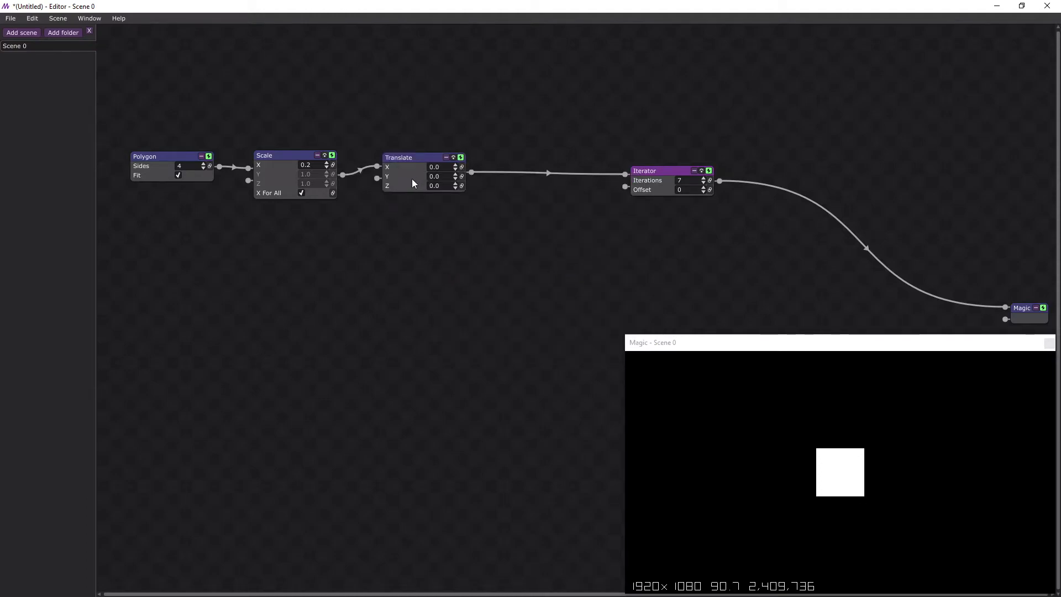
pyautogui.click(461, 167)
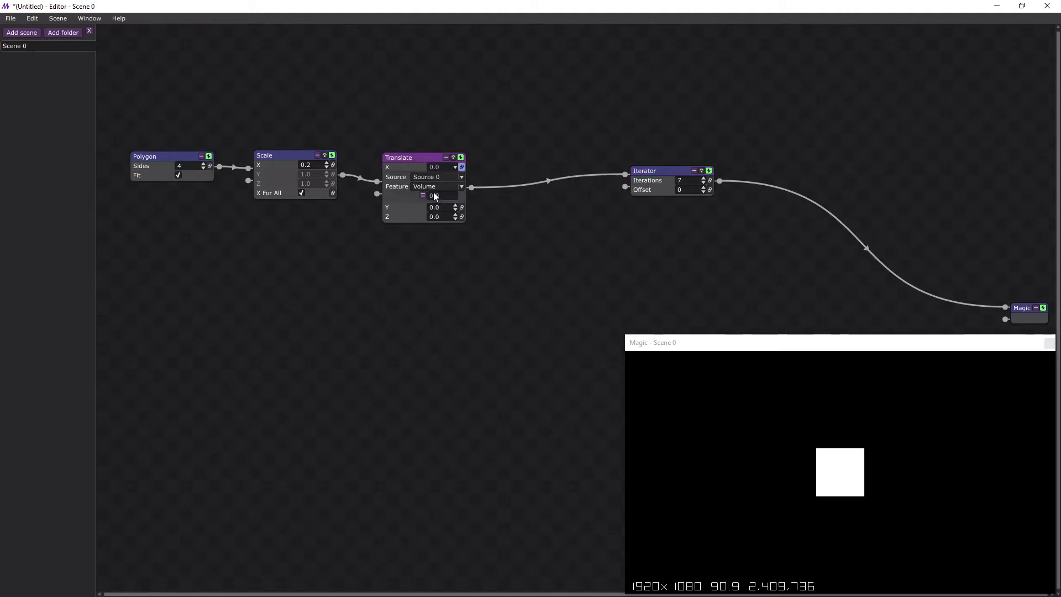
pyautogui.click(436, 177)
pyautogui.click(430, 223)
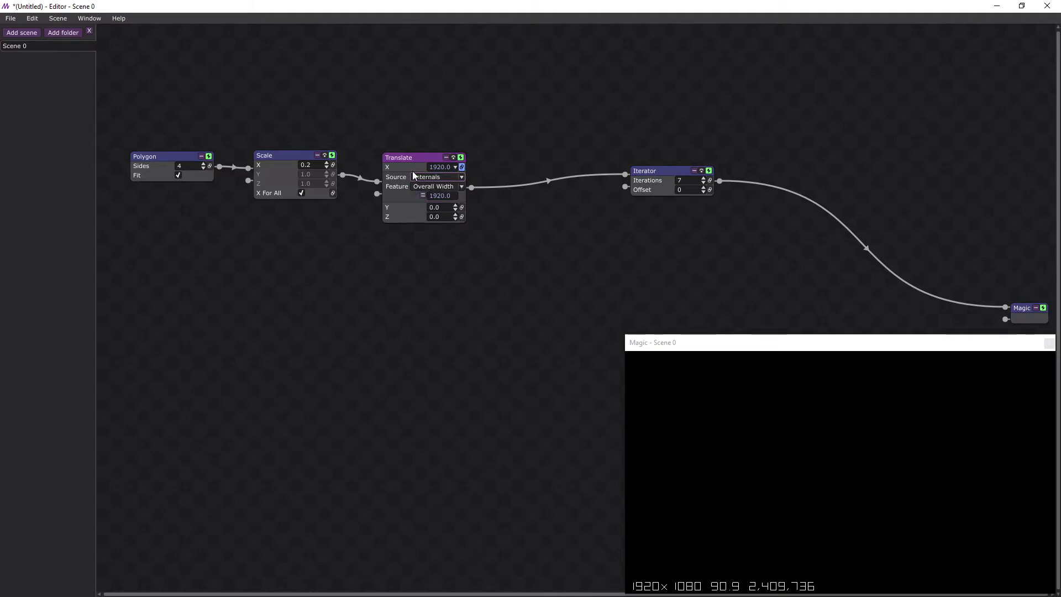
pyautogui.click(435, 187)
pyautogui.click(431, 261)
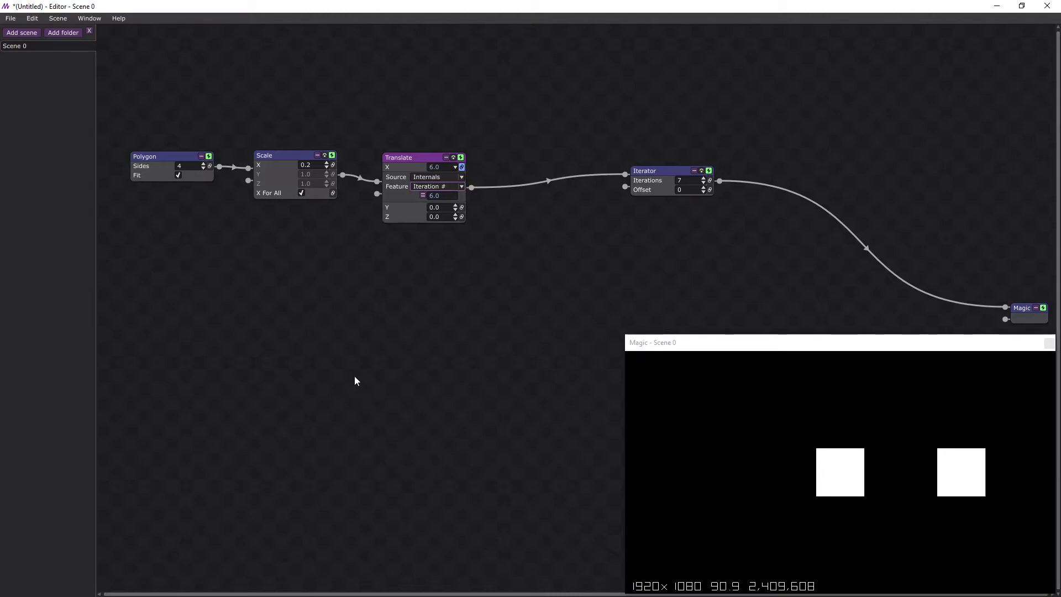
# - Give Translate X a 0.48 scale modifier and a -1.41 offset to centre the seven squares
pyautogui.click(423, 195)
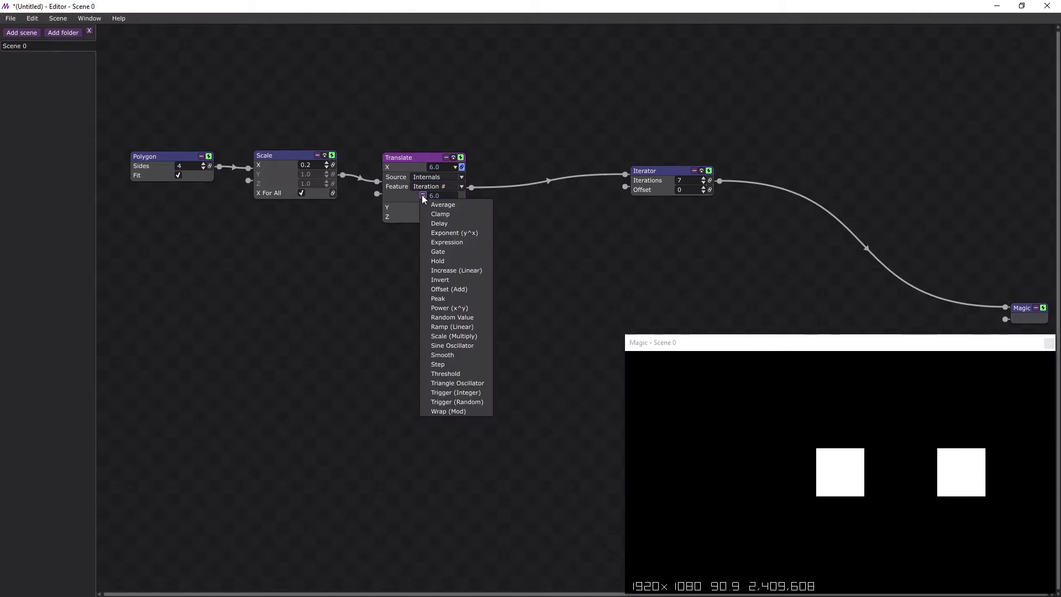
pyautogui.click(461, 335)
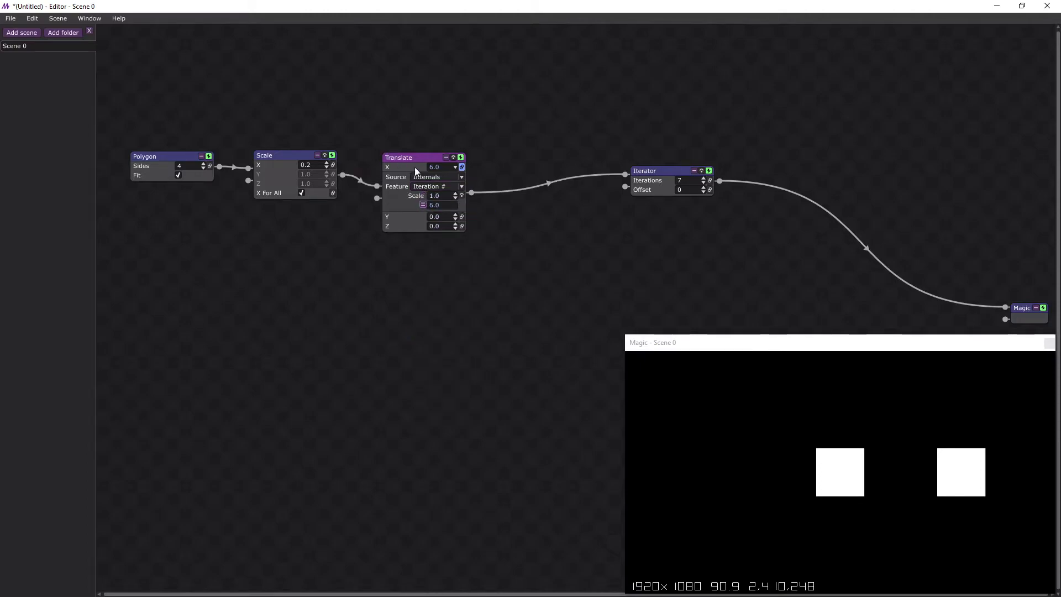
pyautogui.moveTo(455, 196); pyautogui.dragTo(463, 225)
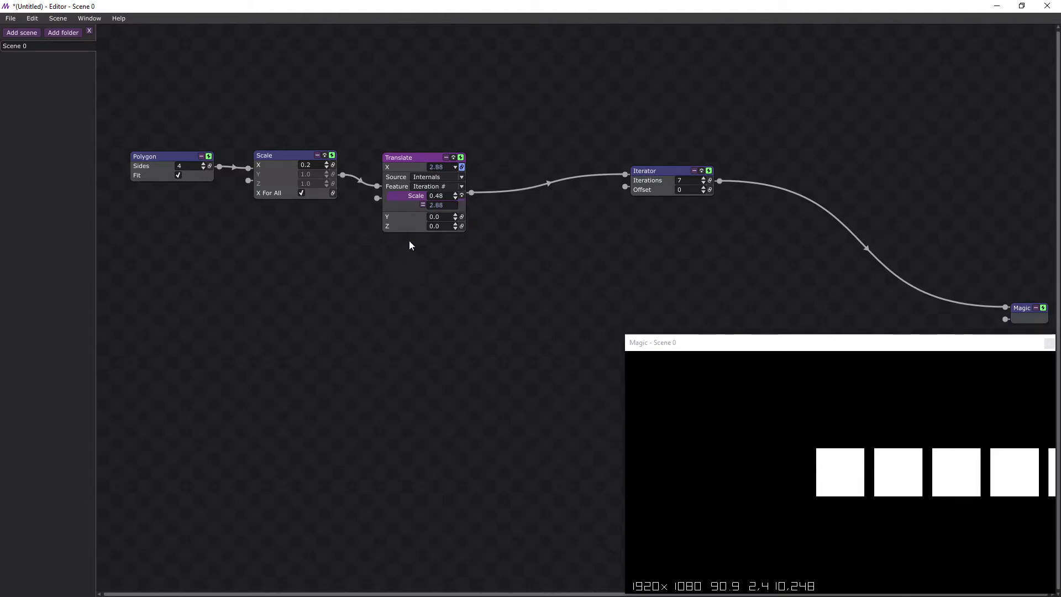
pyautogui.click(423, 205)
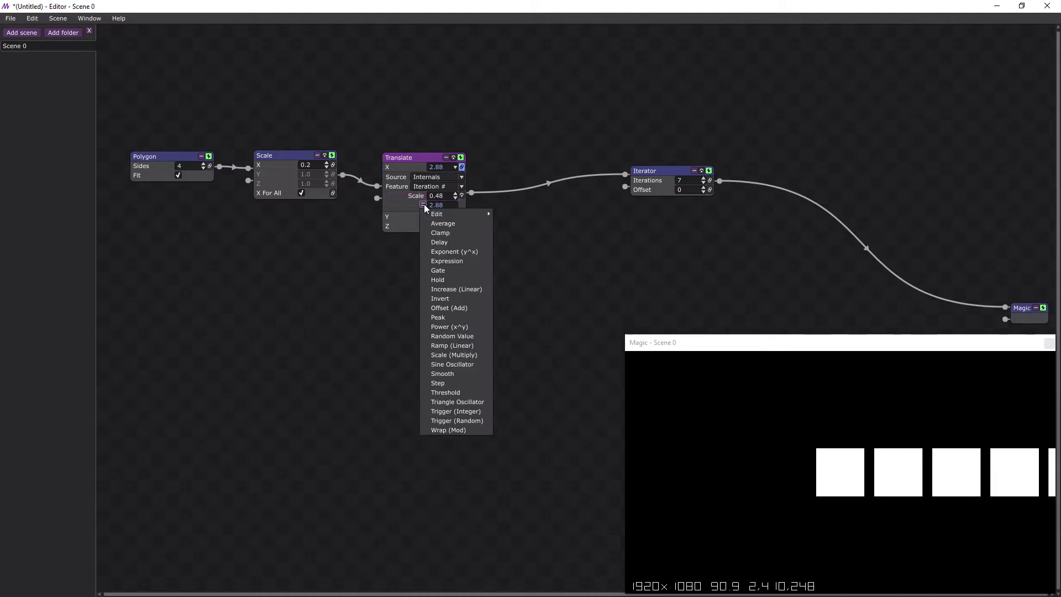
pyautogui.click(457, 309)
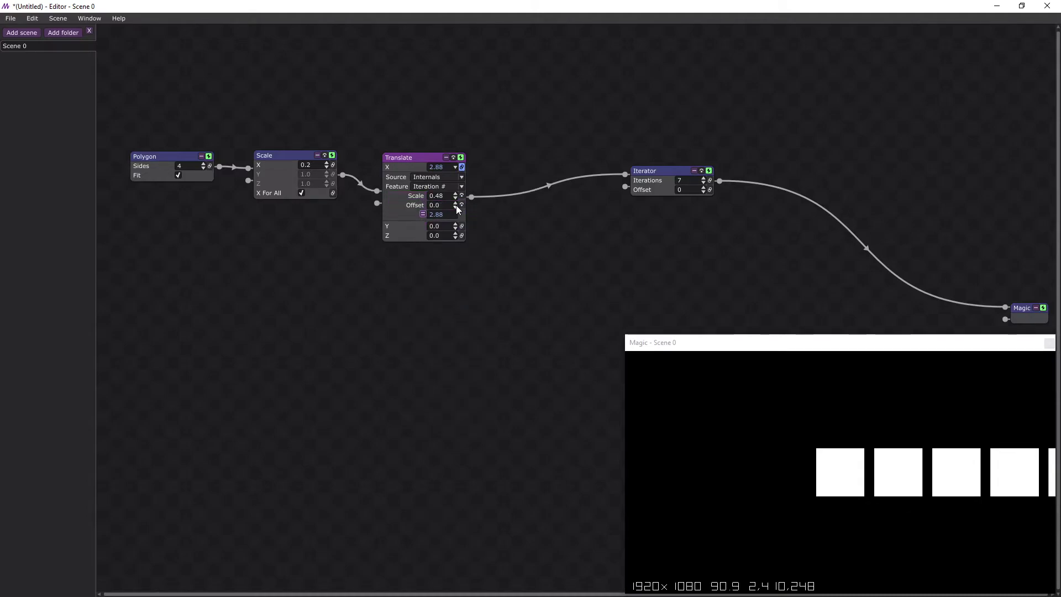
pyautogui.moveTo(456, 205); pyautogui.dragTo(470, 284)
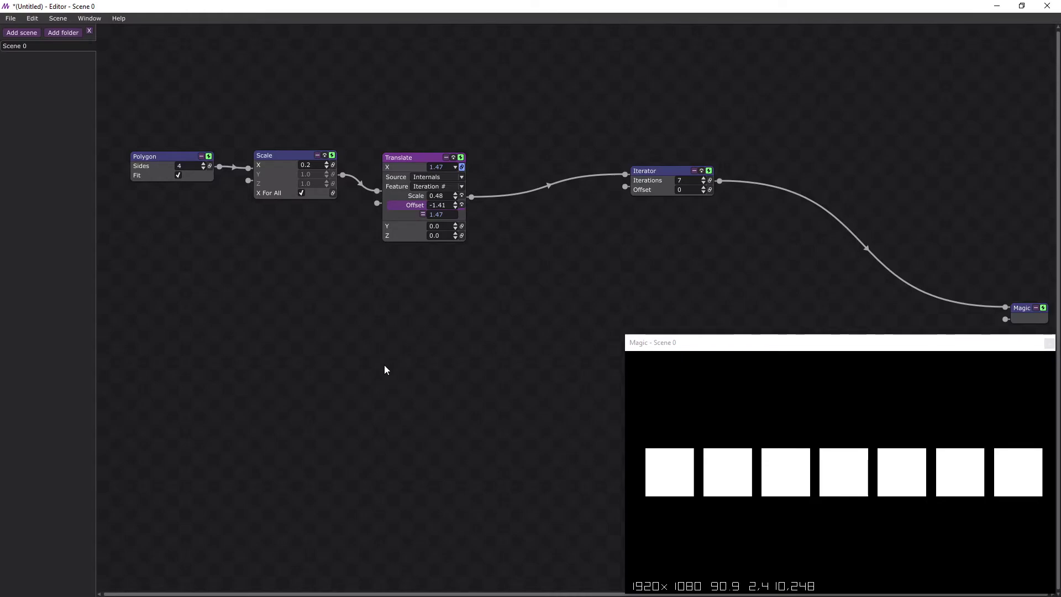
pyautogui.moveTo(655, 171); pyautogui.dragTo(799, 196)
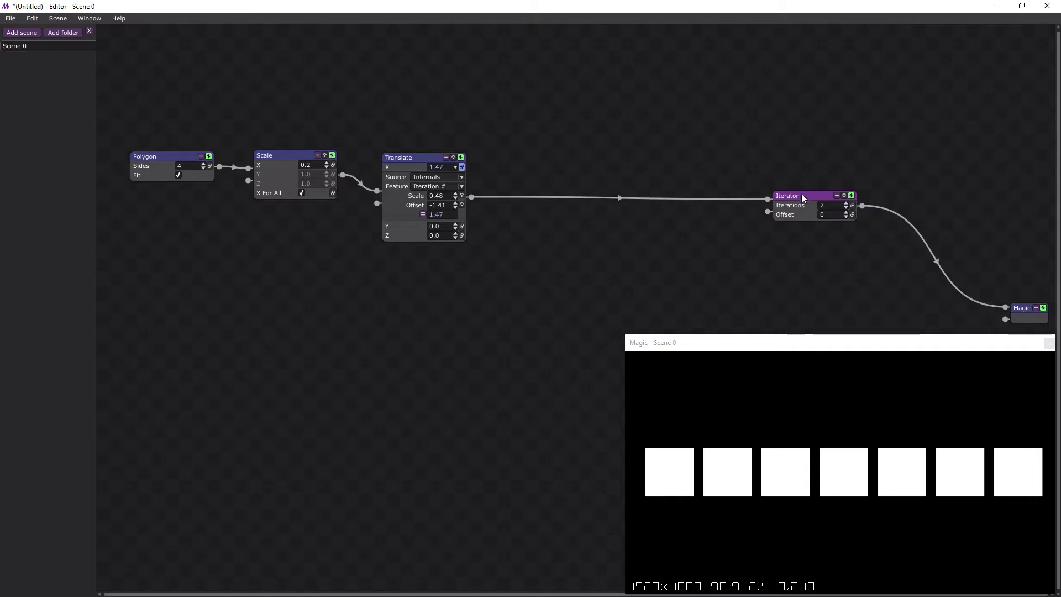
# - Insert a ColorHSB node before the Iterator with Hue linked to Internals Iteration #
pyautogui.rightClick(503, 196)
pyautogui.moveTo(534, 206)
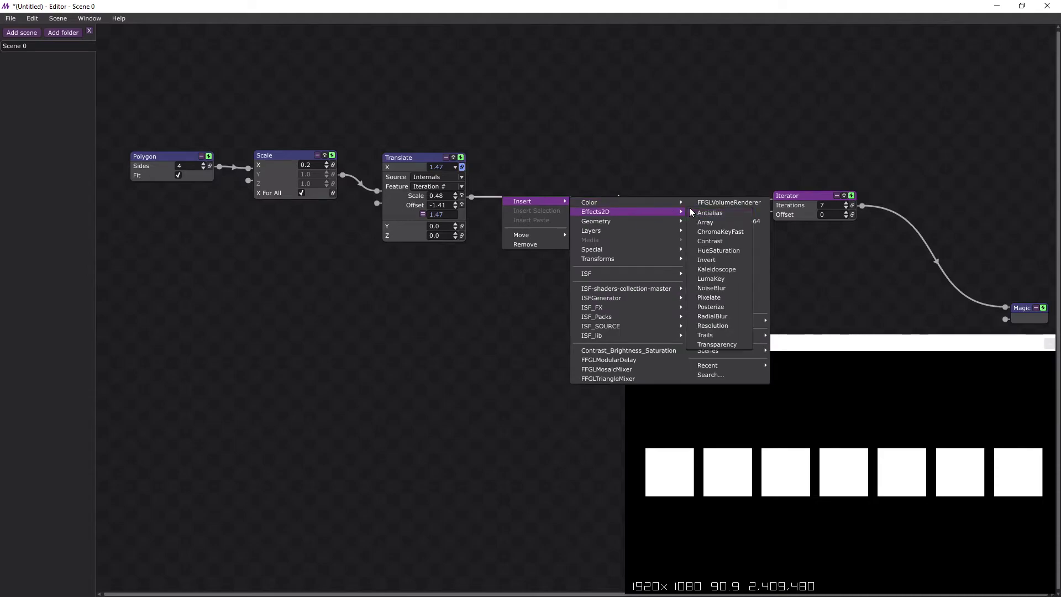
pyautogui.moveTo(655, 201)
pyautogui.click(701, 202)
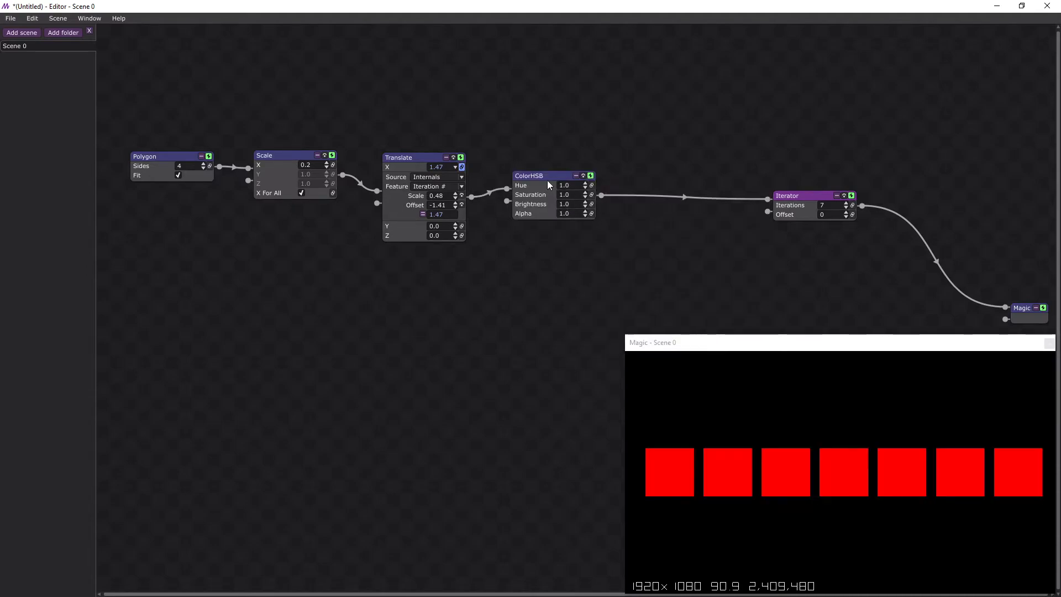
pyautogui.moveTo(535, 172); pyautogui.dragTo(532, 184)
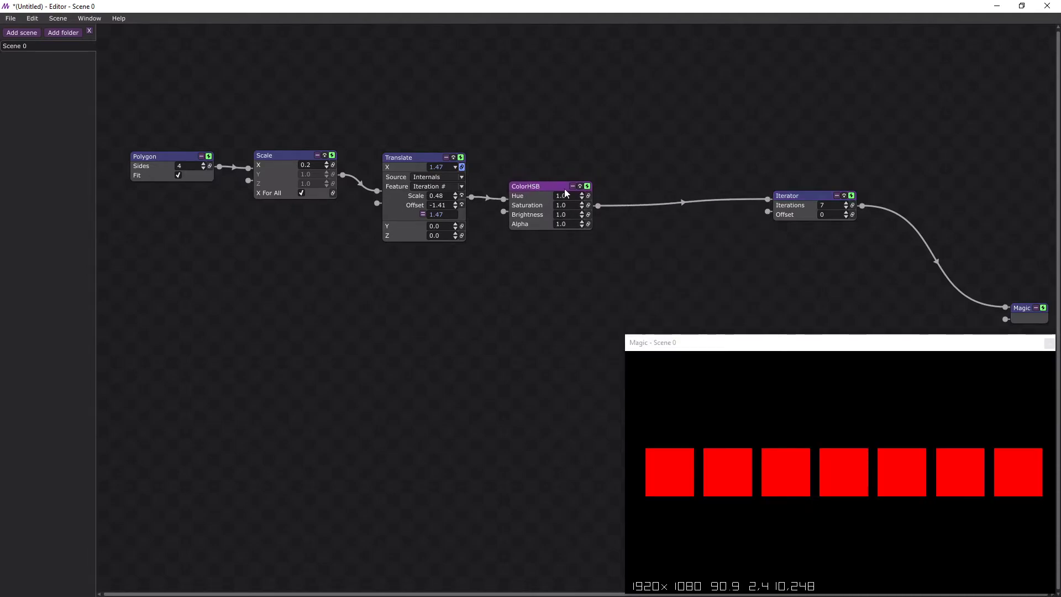
pyautogui.click(588, 195)
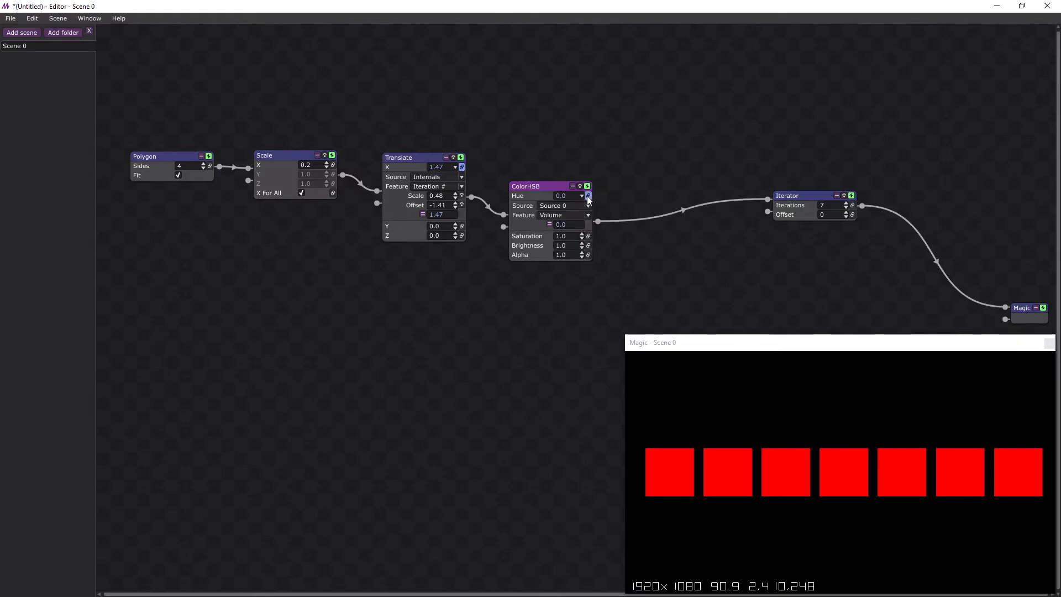
pyautogui.click(551, 206)
pyautogui.click(556, 245)
pyautogui.click(552, 215)
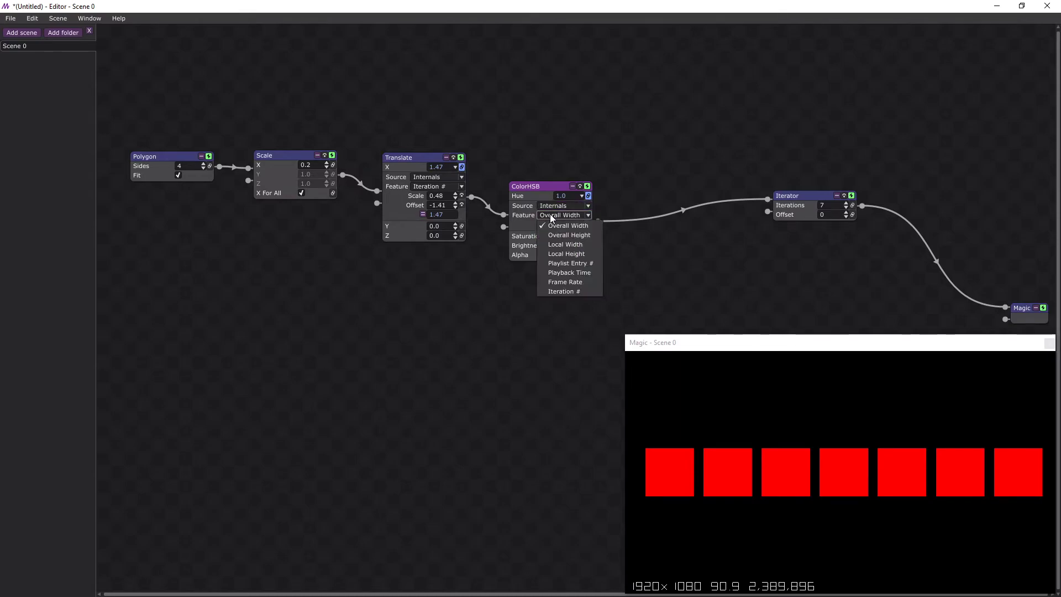
pyautogui.click(556, 291)
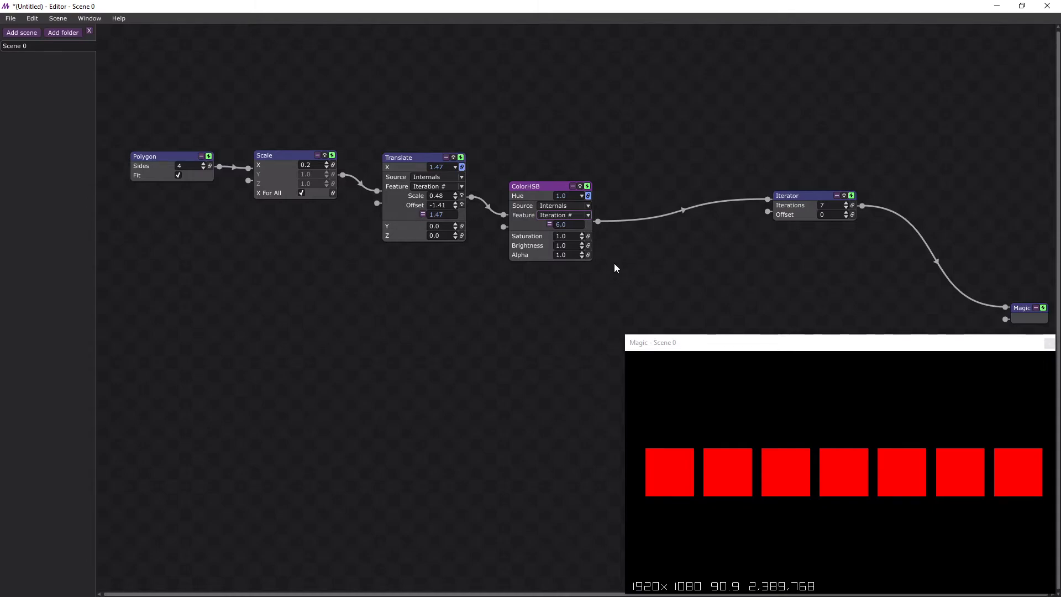
pyautogui.moveTo(542, 180); pyautogui.dragTo(545, 161)
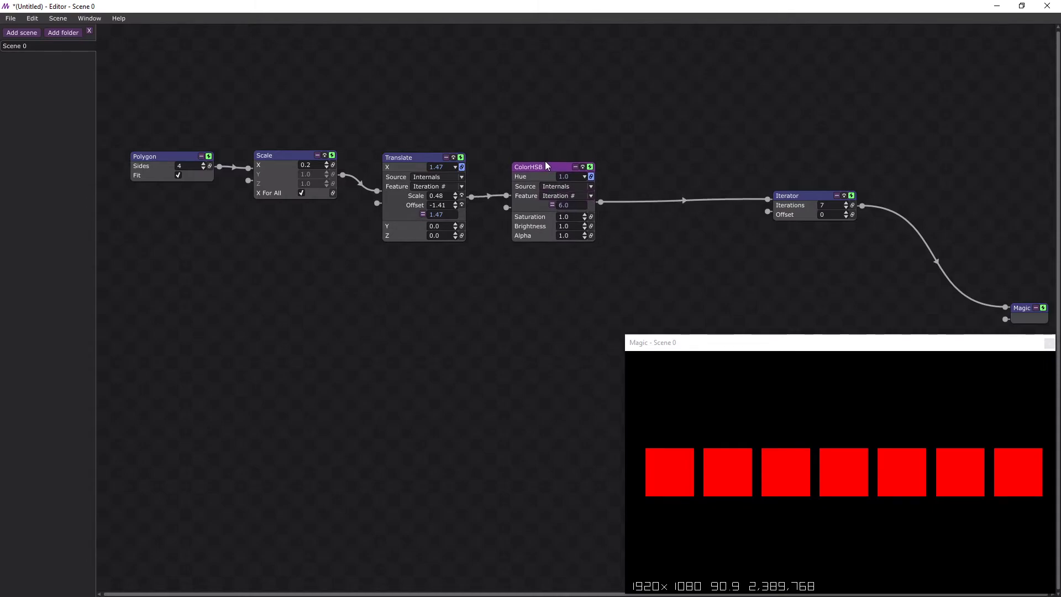
# - Add an Expression modifier x/7 to the ColorHSB hue
pyautogui.click(551, 203)
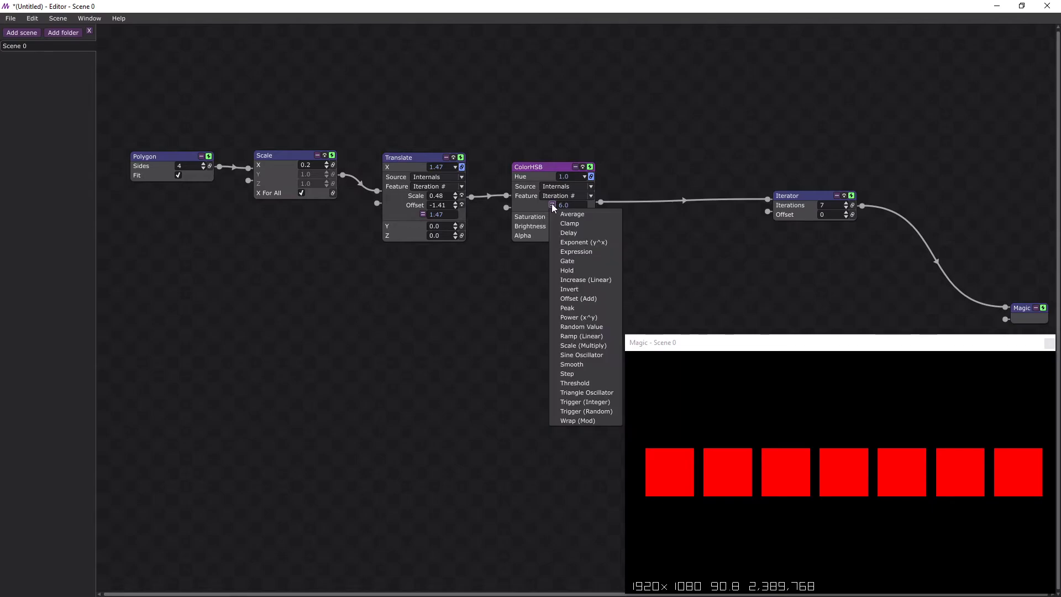
pyautogui.click(573, 251)
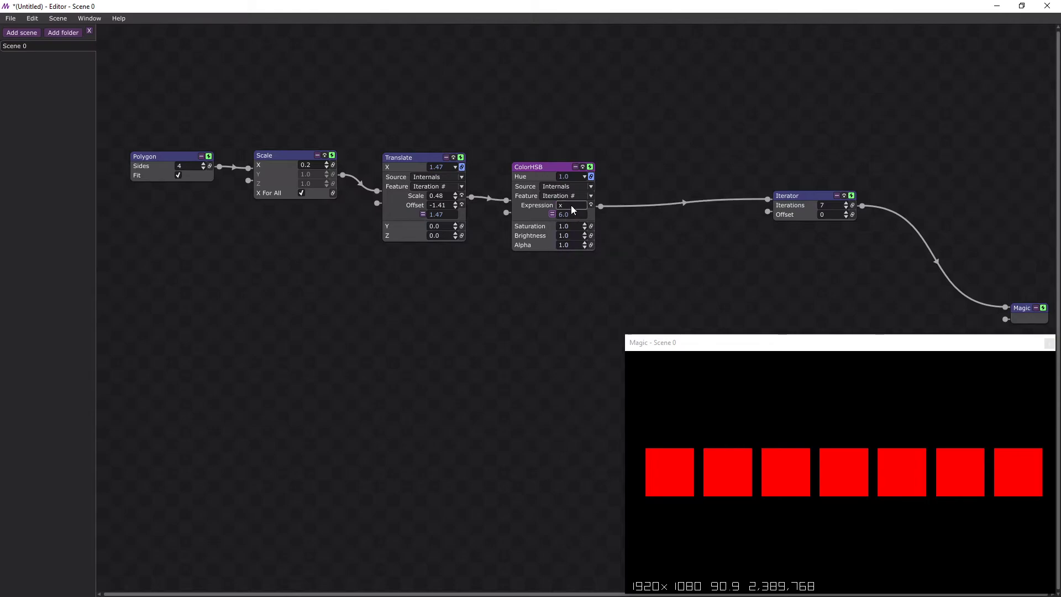
pyautogui.write('/7')
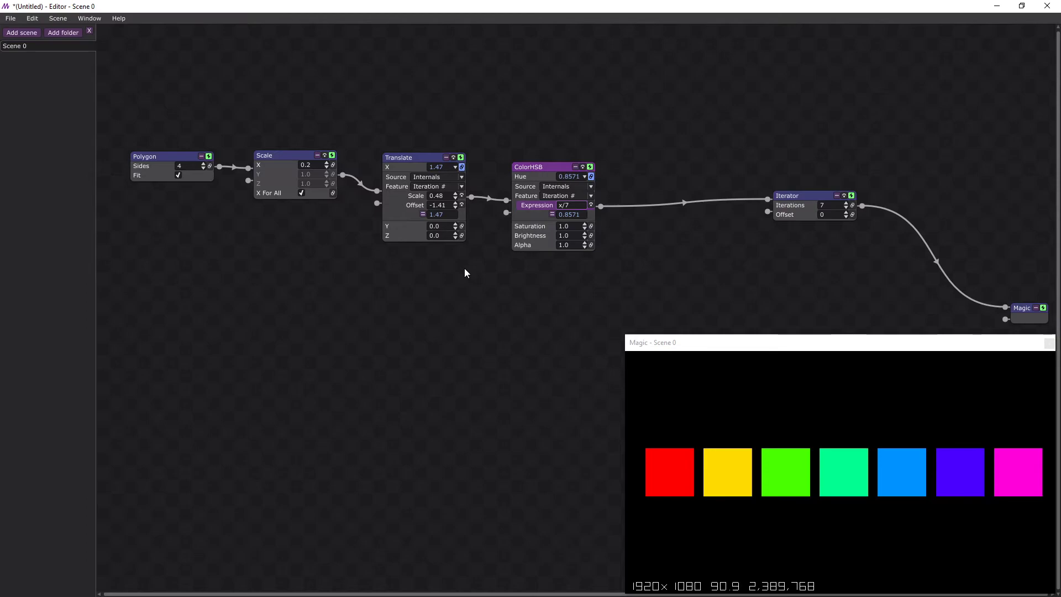
# - Add a Wrap (Mod) modifier to the hue, ordered before the Expression
pyautogui.click(552, 214)
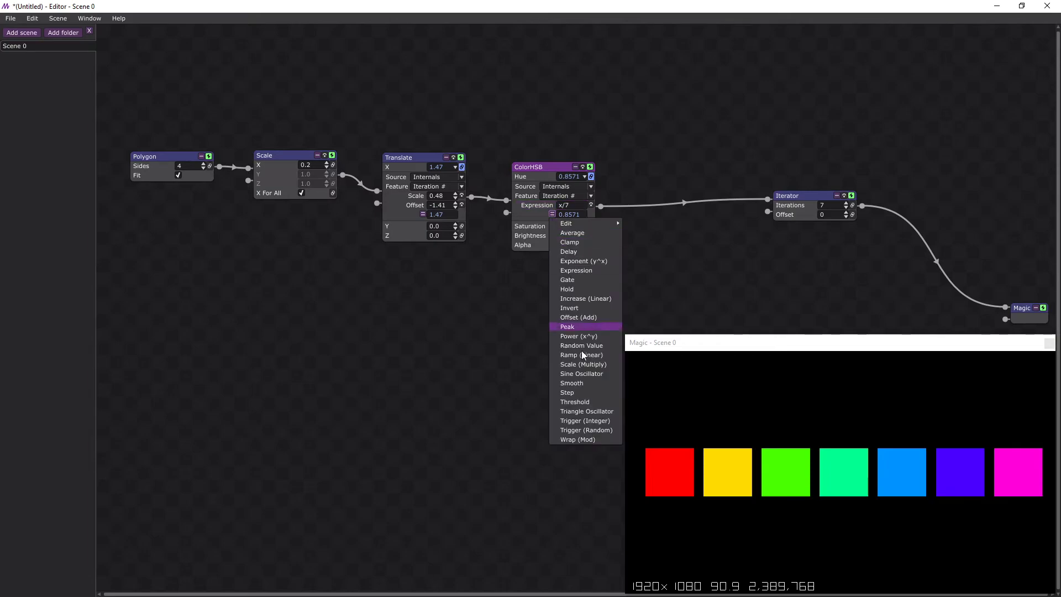
pyautogui.click(575, 438)
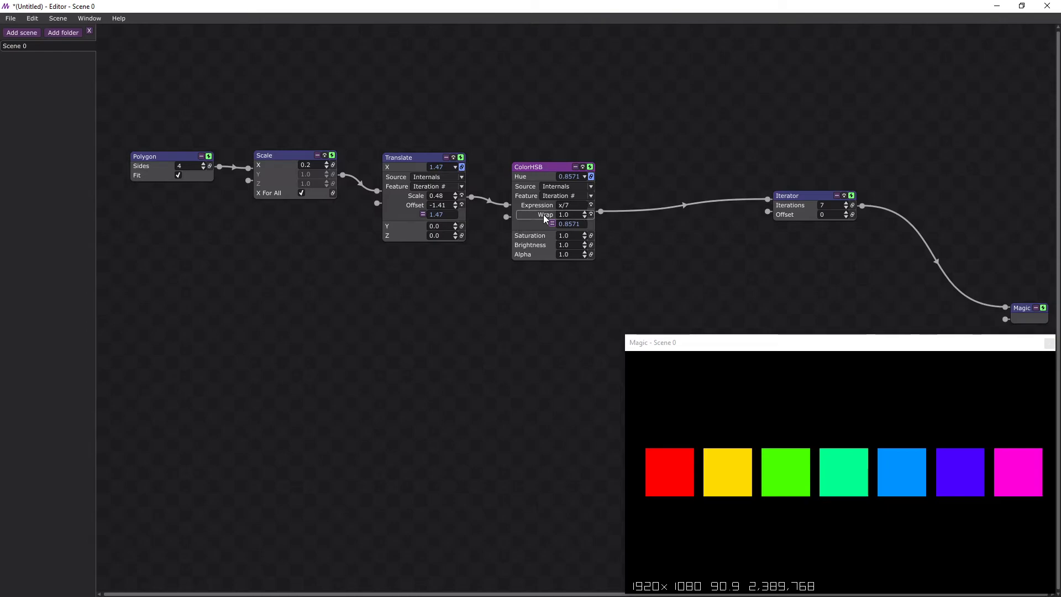
pyautogui.moveTo(545, 214); pyautogui.dragTo(546, 215)
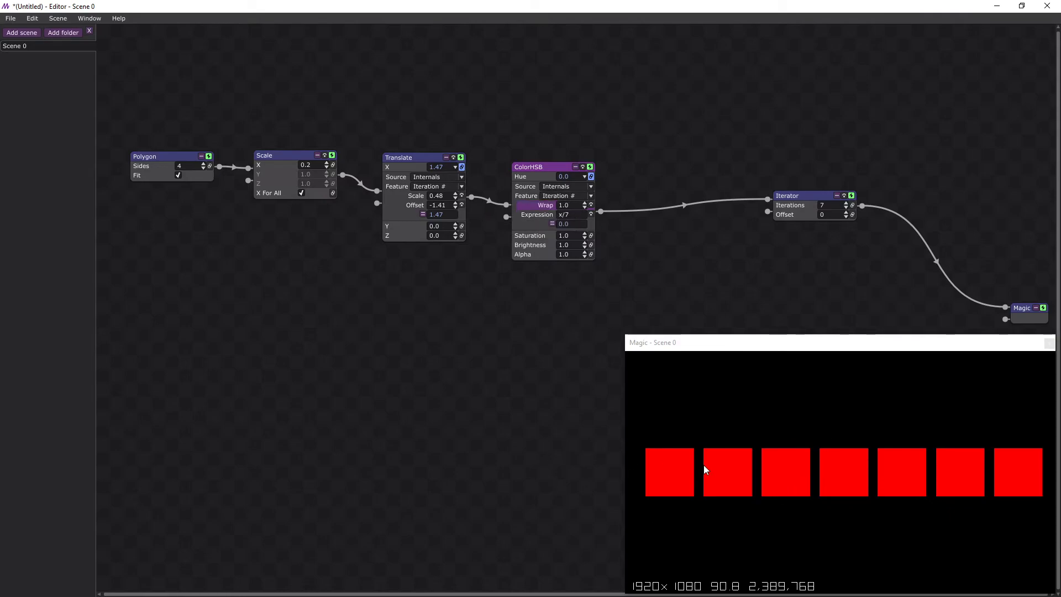
# - Set the Wrap value to 2, try 3, then return it to 2
pyautogui.click(573, 205)
pyautogui.write('2')
pyautogui.press('Return')
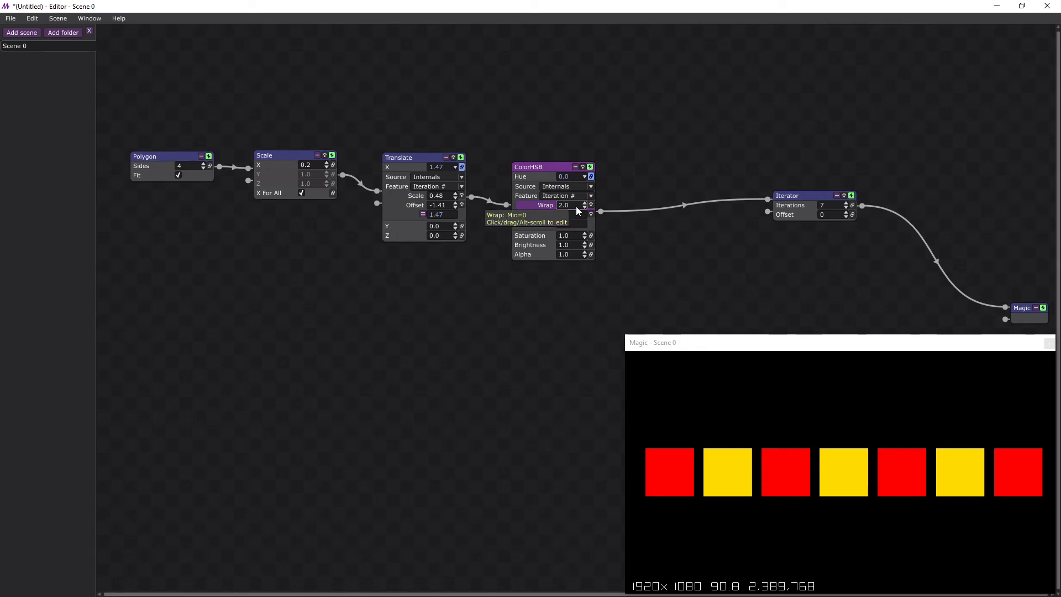
pyautogui.click(576, 207)
pyautogui.write('3')
pyautogui.press('Return')
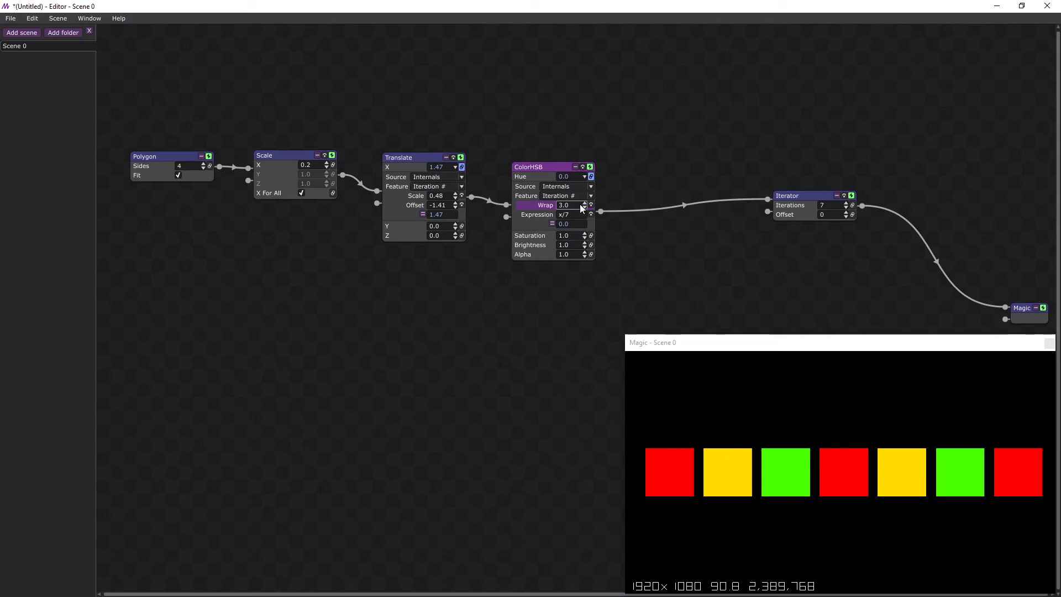
pyautogui.click(579, 205)
pyautogui.write('2')
pyautogui.press('Return')
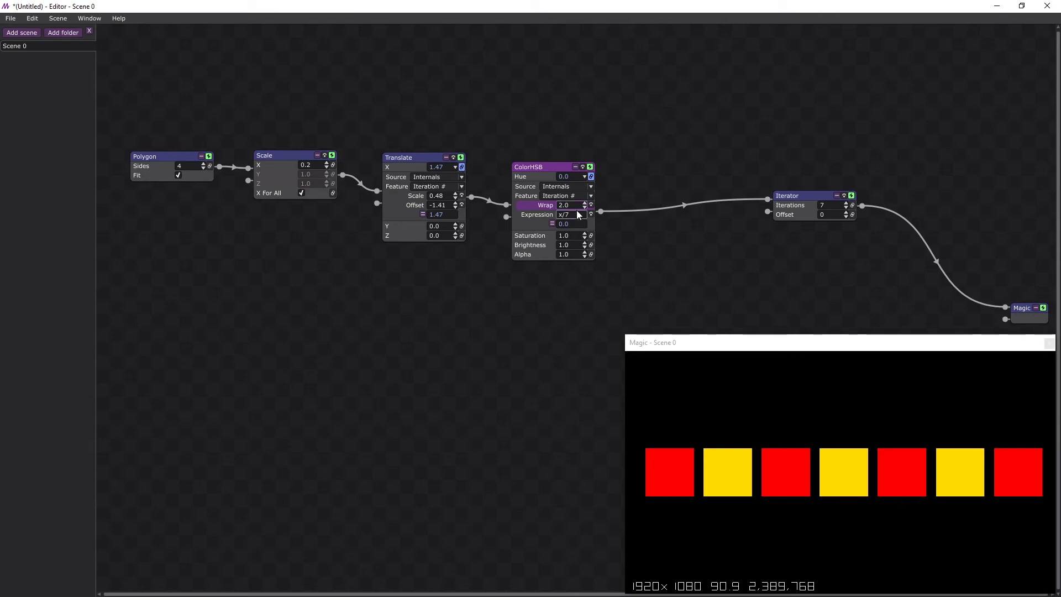
# - Change the hue expression from x/7 to x/10, then to x/5
pyautogui.click(575, 214)
pyautogui.click(575, 214)
pyautogui.press('BackSpace')
pyautogui.write('10')
pyautogui.press('Return')
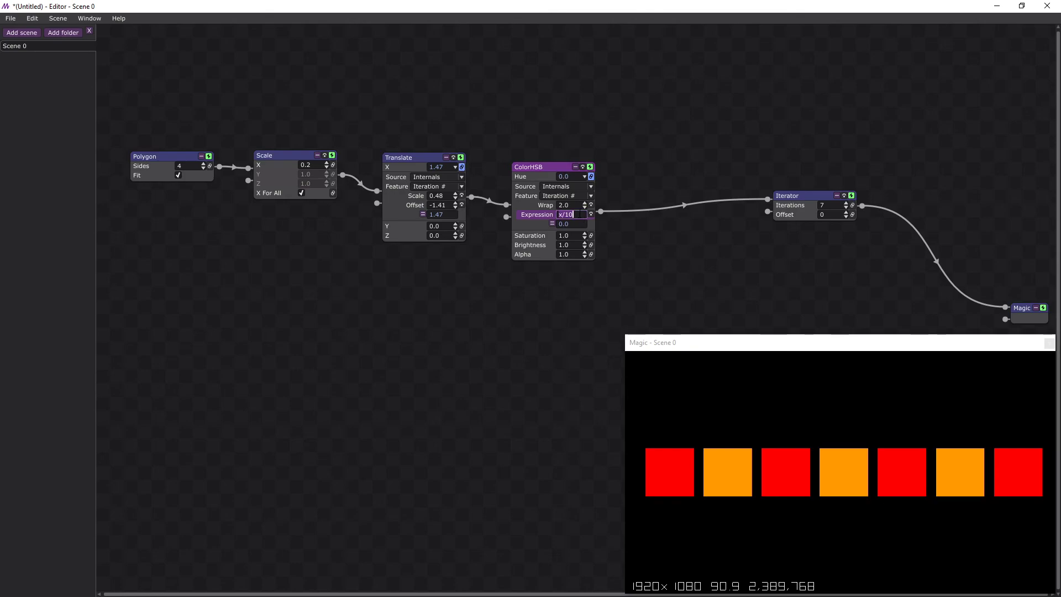
pyautogui.press('BackSpace')
pyautogui.press('BackSpace')
pyautogui.press('BackSpace')
pyautogui.press('BackSpace')
pyautogui.press('BackSpace')
pyautogui.write('x/5')
pyautogui.press('Return')
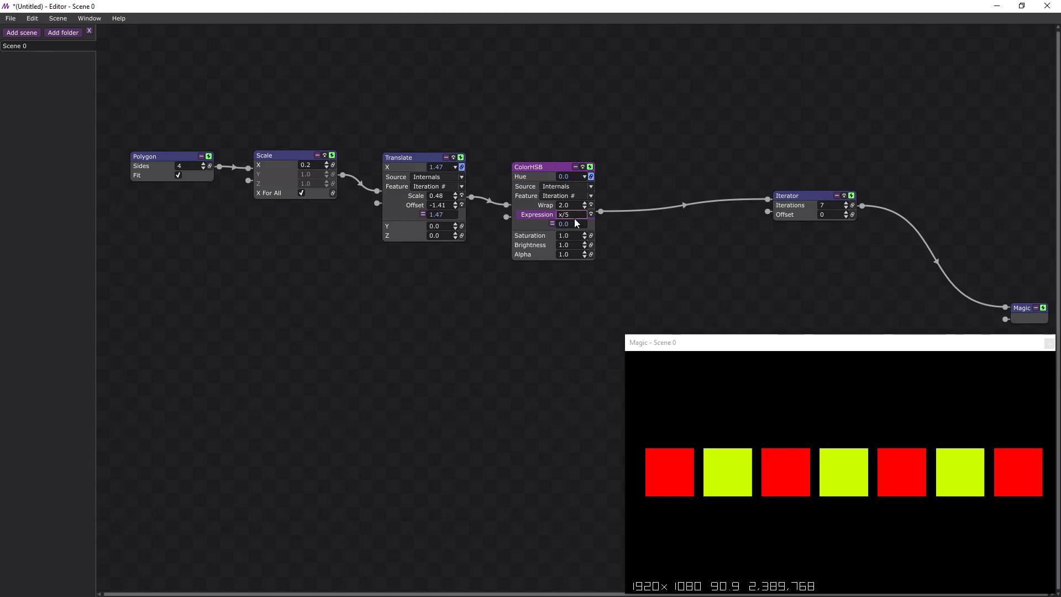
# - Add a 0.42 Offset modifier to the hue, turning the squares green and blue
pyautogui.click(552, 223)
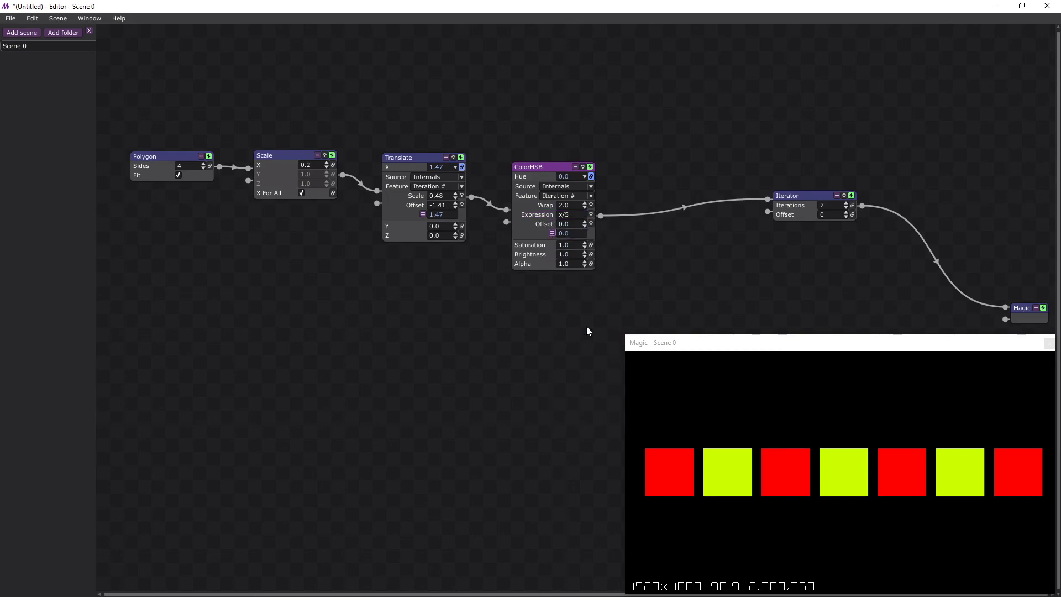
pyautogui.moveTo(584, 223); pyautogui.dragTo(584, 206)
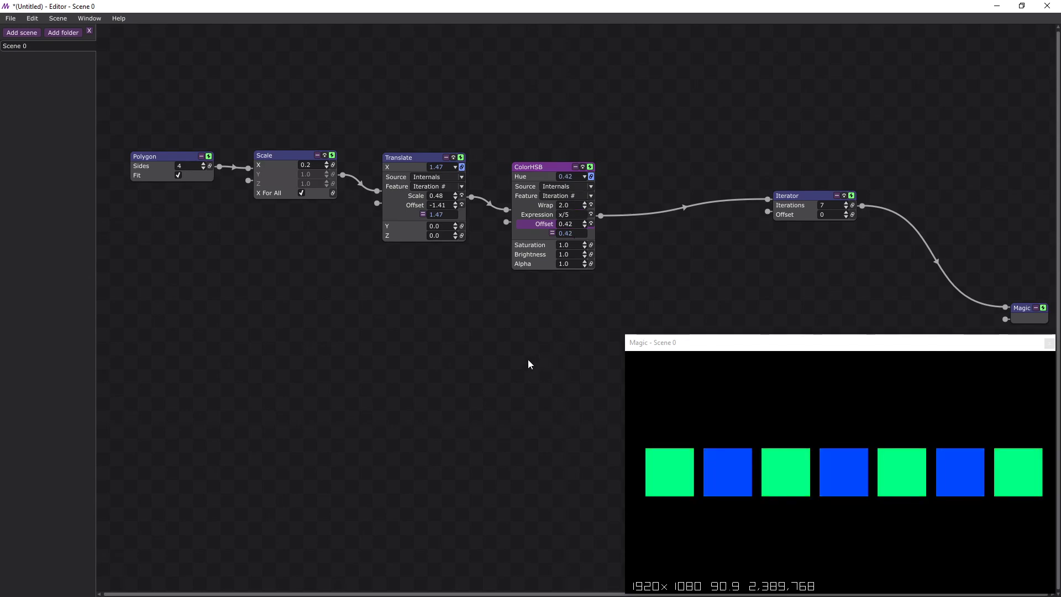